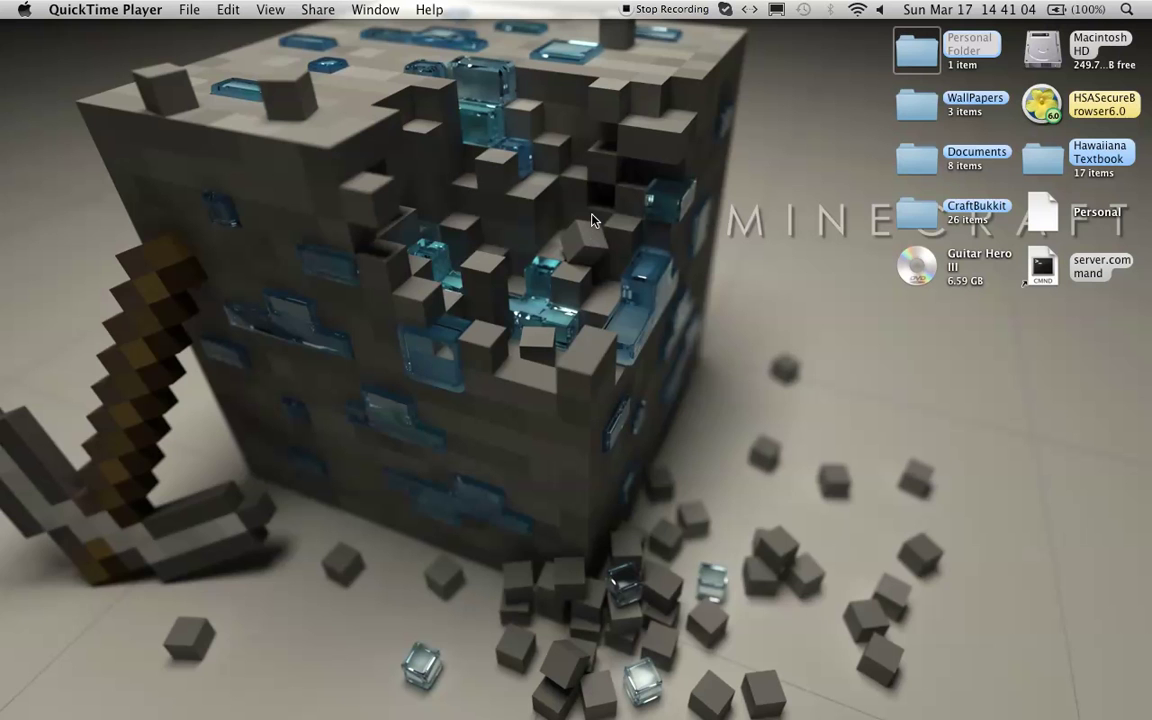
- Make Finder the active application by clicking the desktop
{"action": "left_click", "coordinate": [440, 245]}
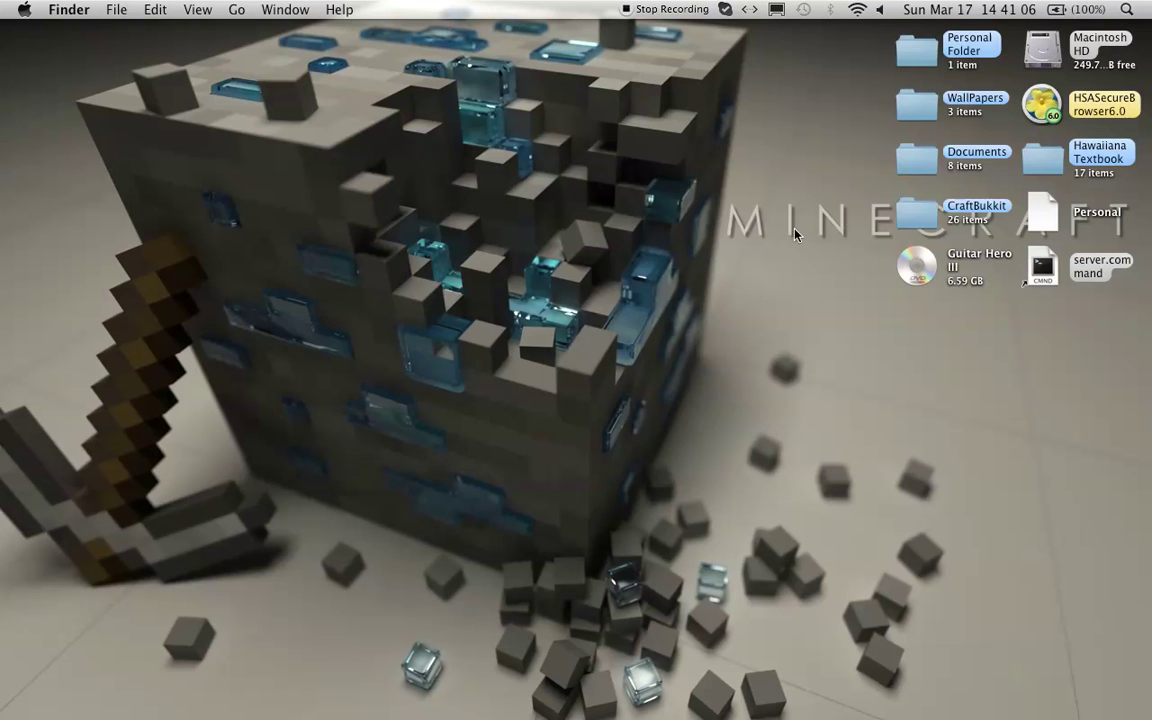
- Switch to Chrome and search the web for 'minecraft forums'
{"action": "mouse_move", "coordinate": [1148, 250]}
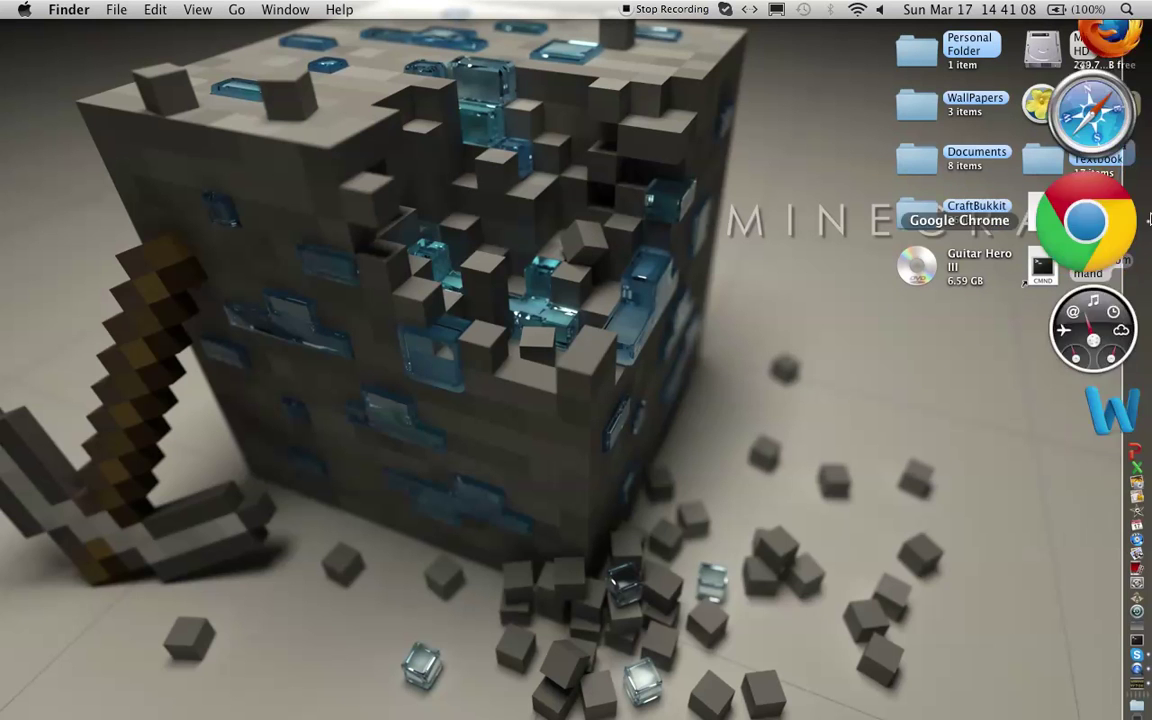
{"action": "left_click", "coordinate": [1143, 218]}
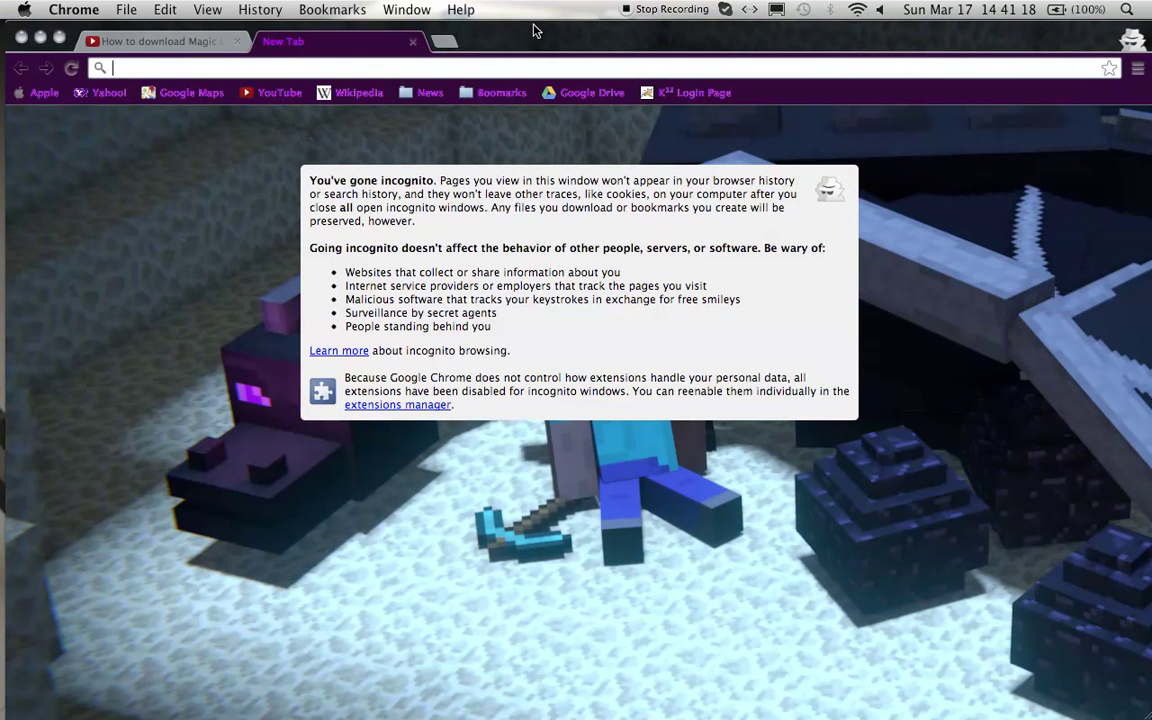
{"action": "type", "text": "minecraft f"}
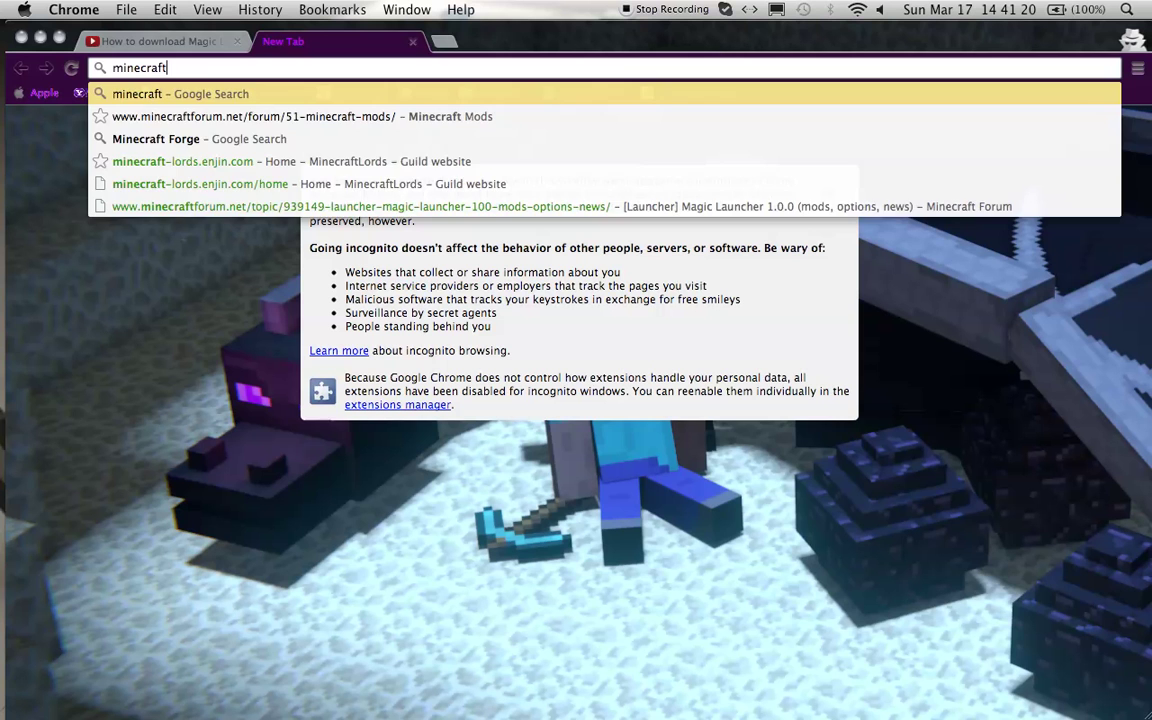
{"action": "type", "text": "orums"}
{"action": "key", "text": "Return"}
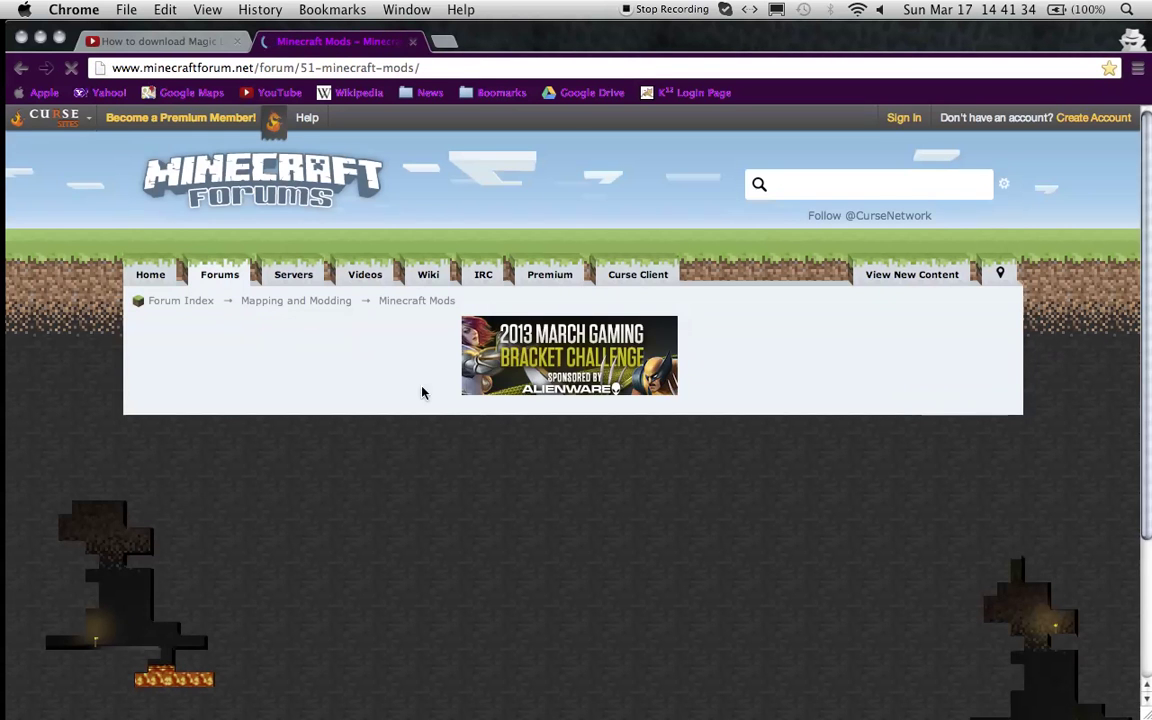
- Open the 'List of Mods for 1.5' topic and scroll down through it
{"action": "scroll", "coordinate": [517, 445], "scroll_direction": "down", "scroll_amount": 5}
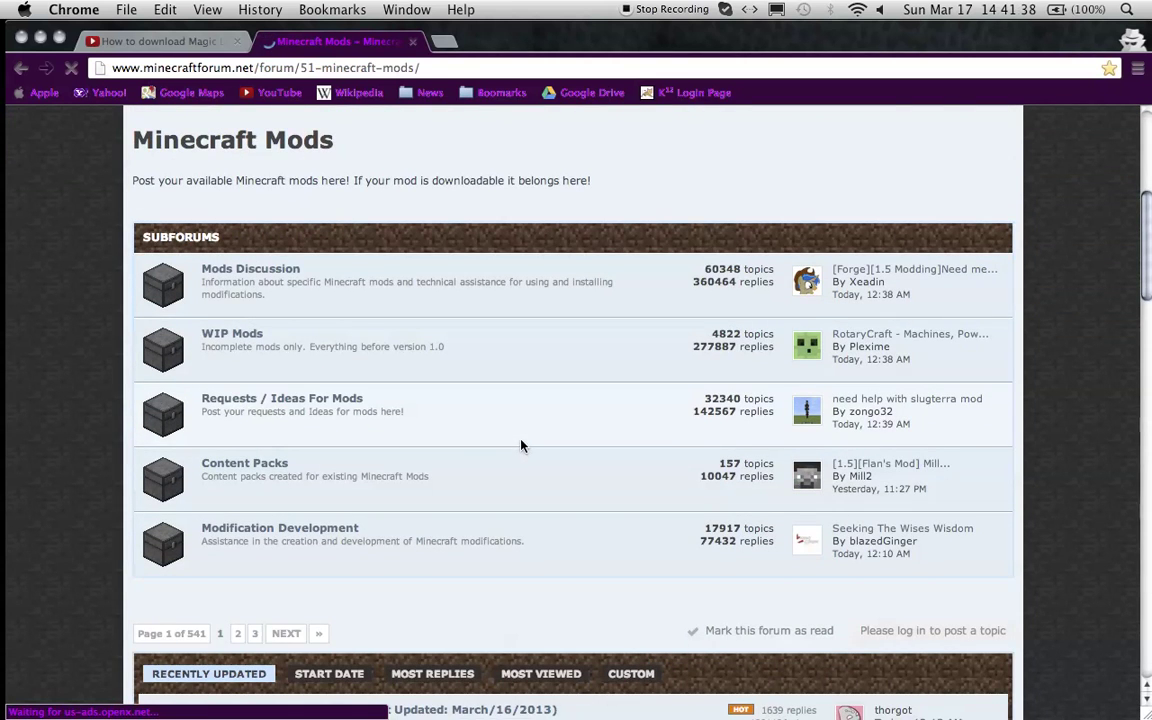
{"action": "scroll", "coordinate": [521, 446], "scroll_direction": "down", "scroll_amount": 3}
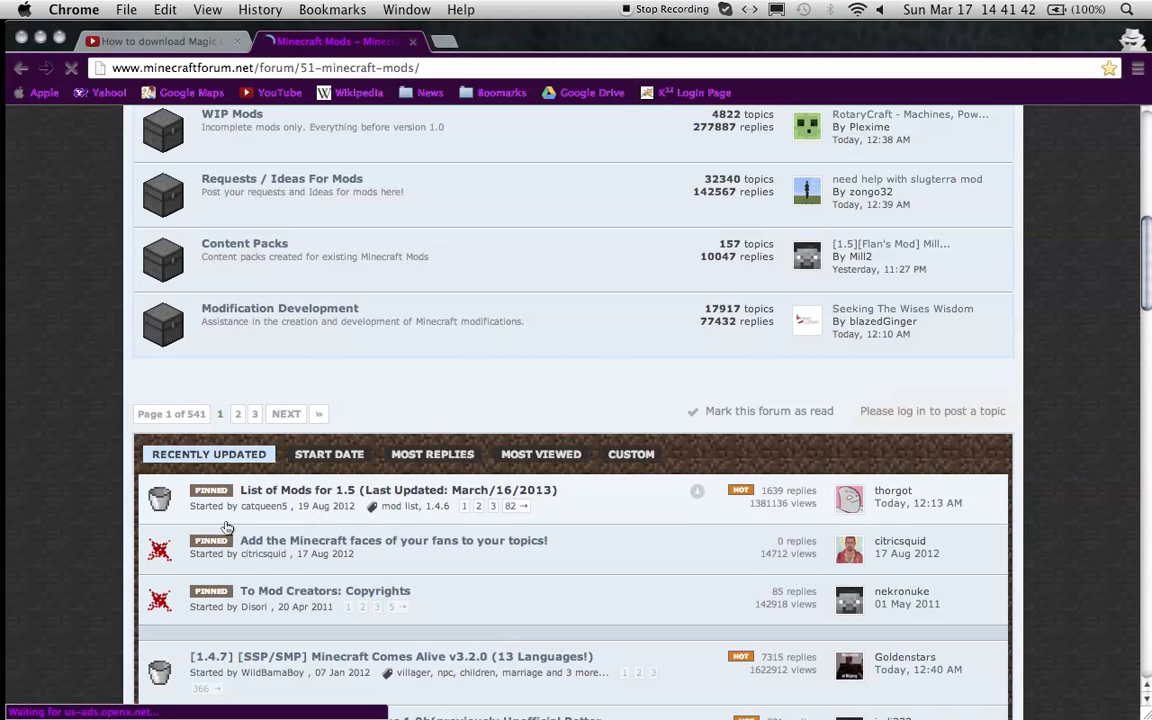
{"action": "left_click", "coordinate": [299, 492]}
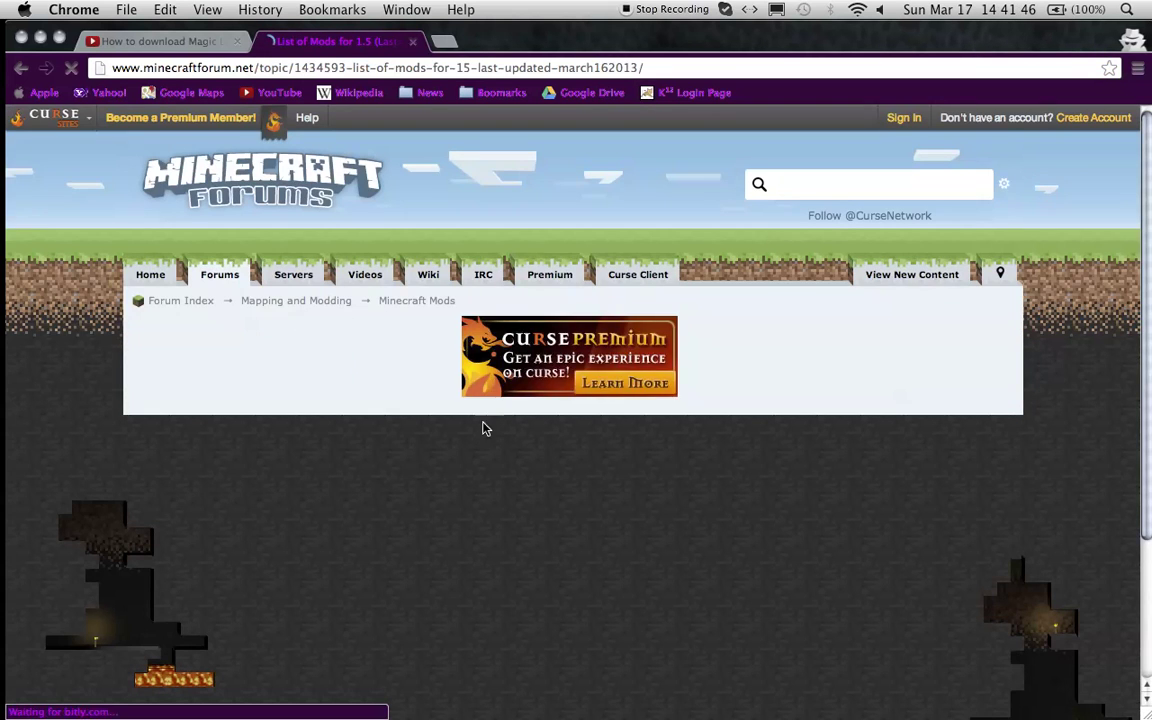
{"action": "scroll", "coordinate": [560, 416], "scroll_direction": "down", "scroll_amount": 3}
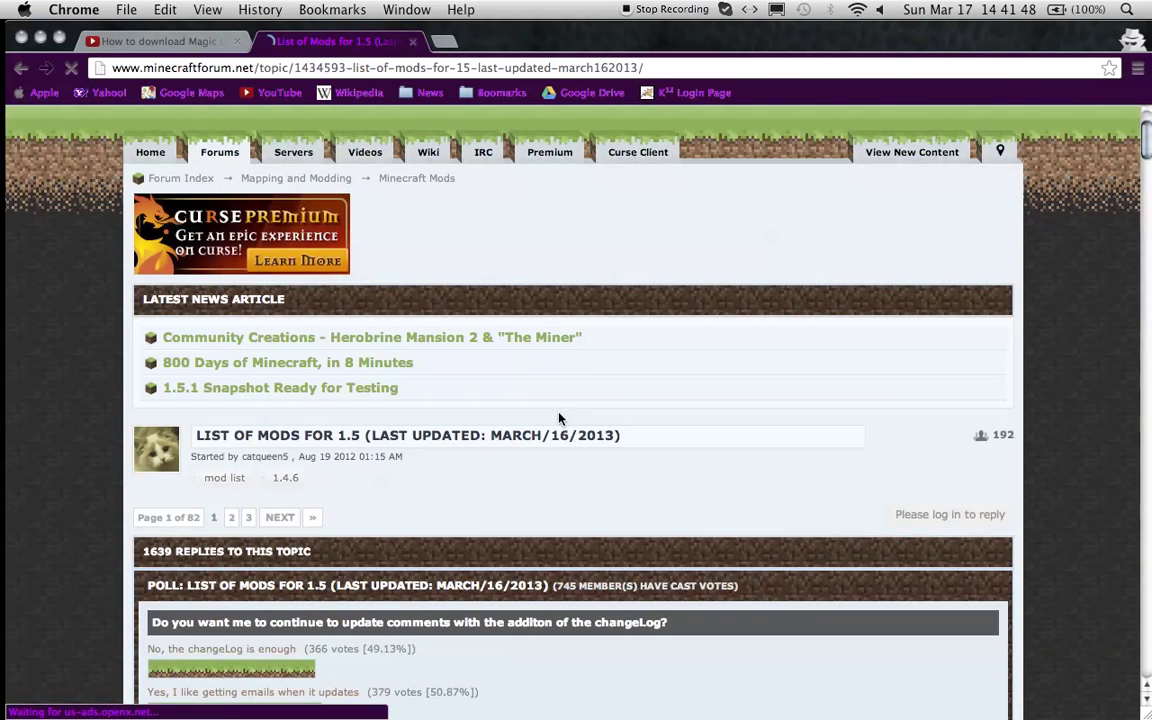
{"action": "scroll", "coordinate": [560, 416], "scroll_direction": "down", "scroll_amount": 6}
{"action": "scroll", "coordinate": [560, 430], "scroll_direction": "down", "scroll_amount": 1}
{"action": "scroll", "coordinate": [560, 433], "scroll_direction": "down", "scroll_amount": 1}
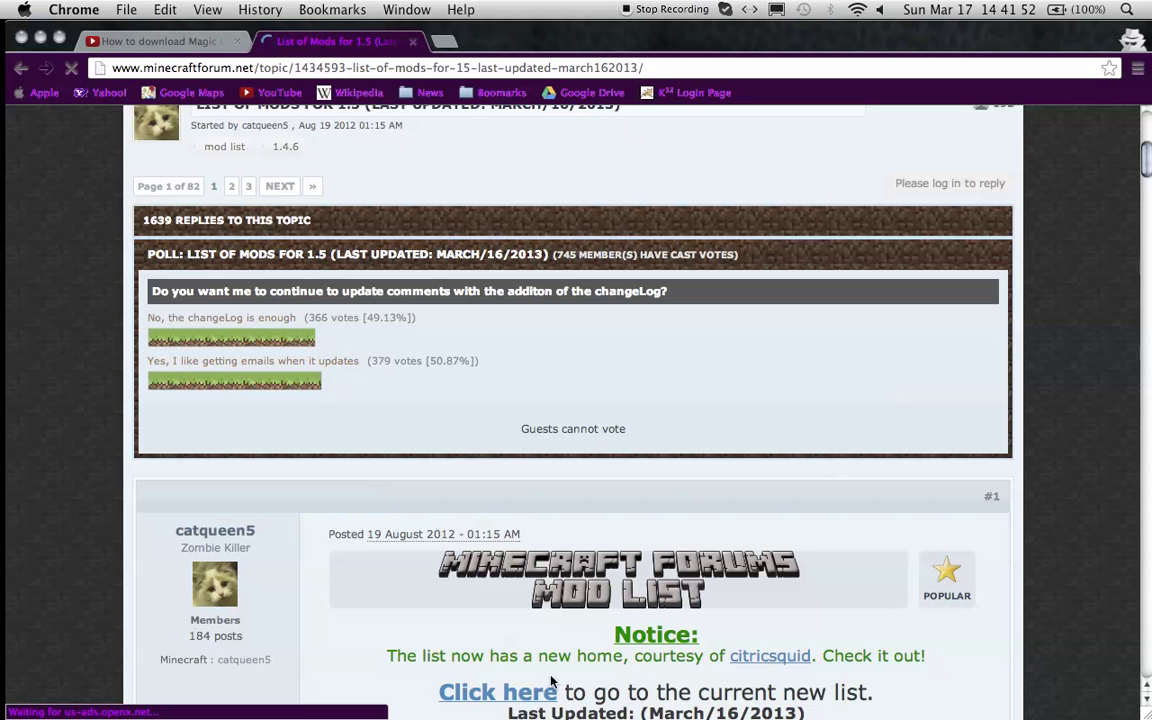
{"action": "scroll", "coordinate": [527, 672], "scroll_direction": "down", "scroll_amount": 1}
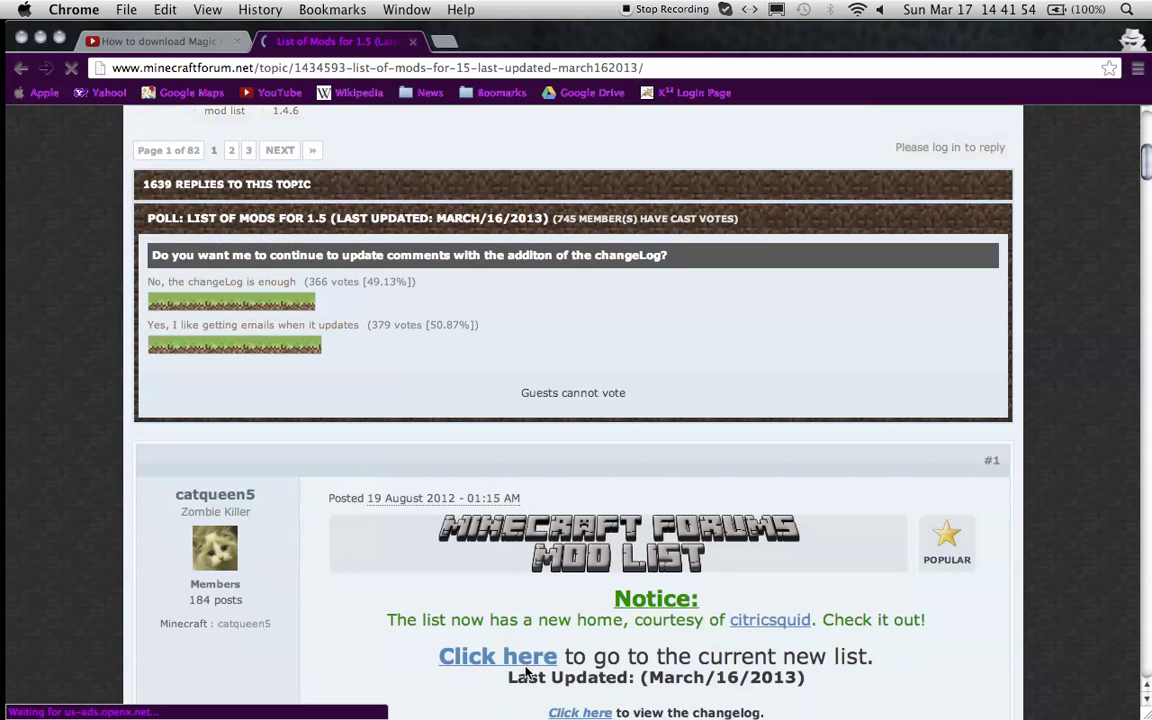
{"action": "scroll", "coordinate": [527, 662], "scroll_direction": "down", "scroll_amount": 5}
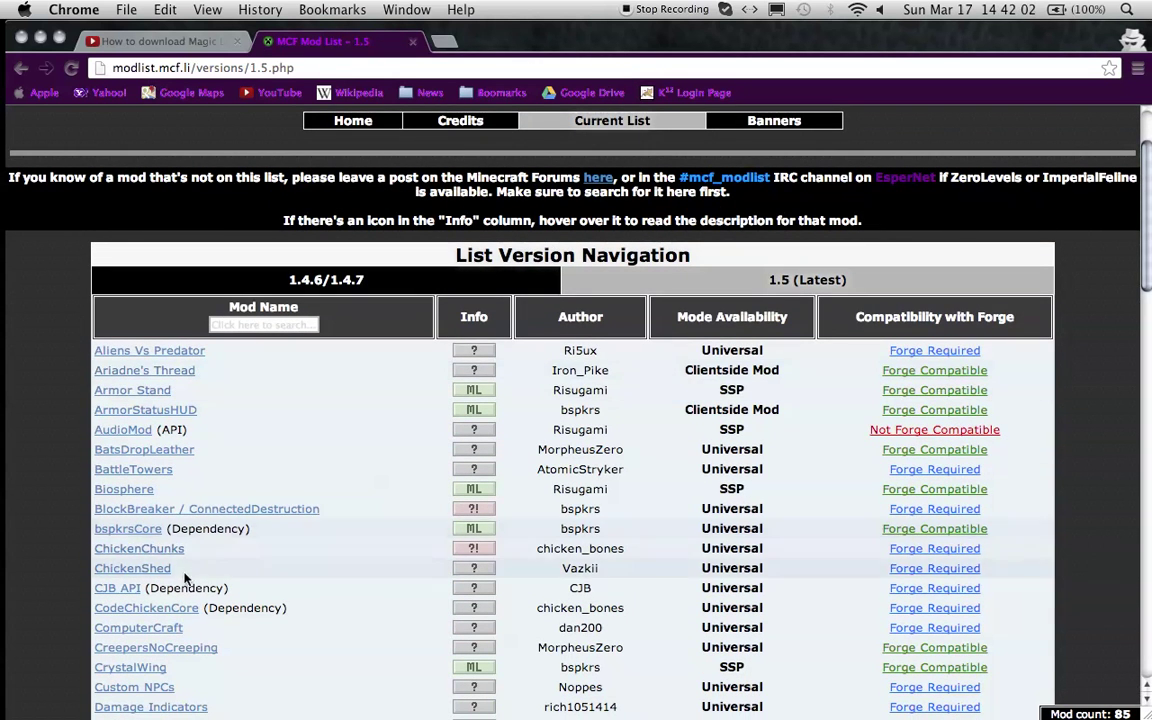
{"action": "scroll", "coordinate": [230, 520], "scroll_direction": "down", "scroll_amount": 4}
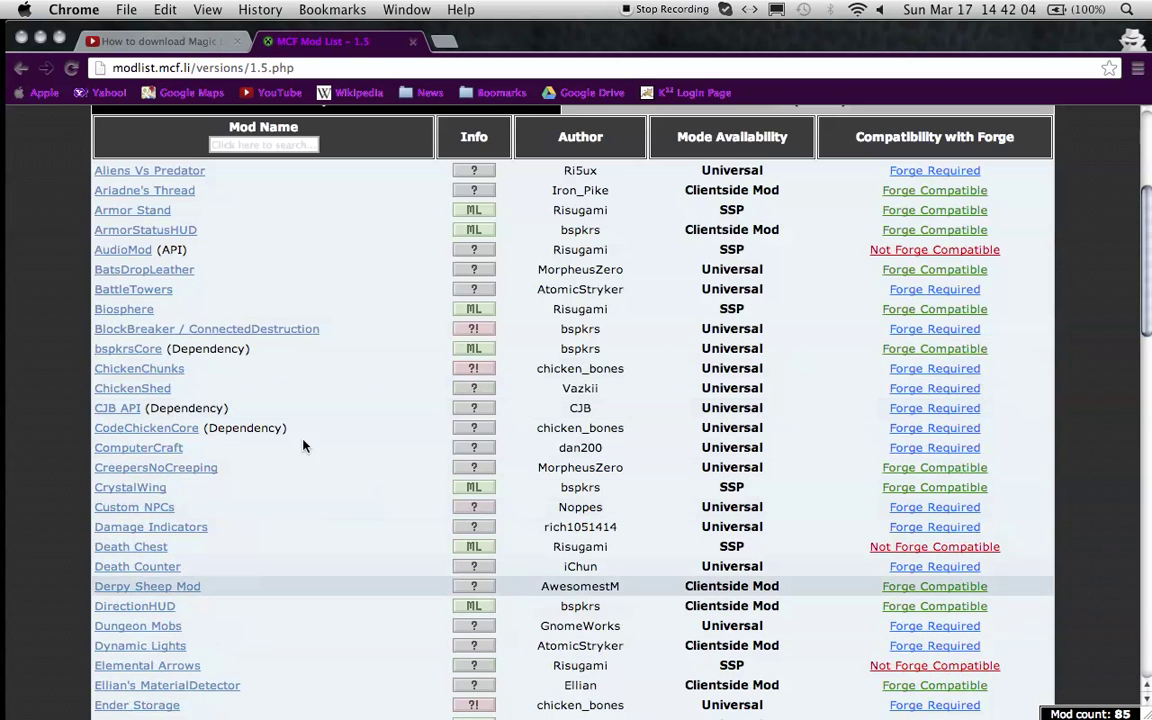
- Scroll the 1.5 mod table down to TooManyItems and open its forum topic
{"action": "scroll", "coordinate": [900, 280], "scroll_direction": "up", "scroll_amount": 3}
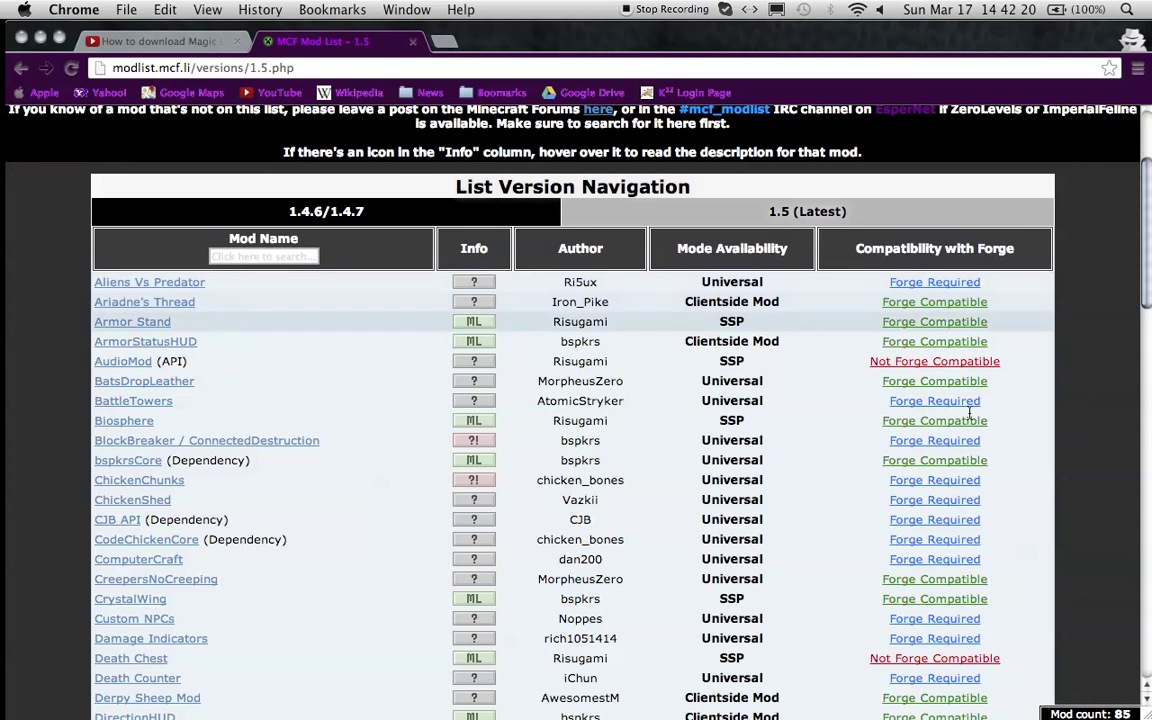
{"action": "scroll", "coordinate": [960, 460], "scroll_direction": "down", "scroll_amount": 2}
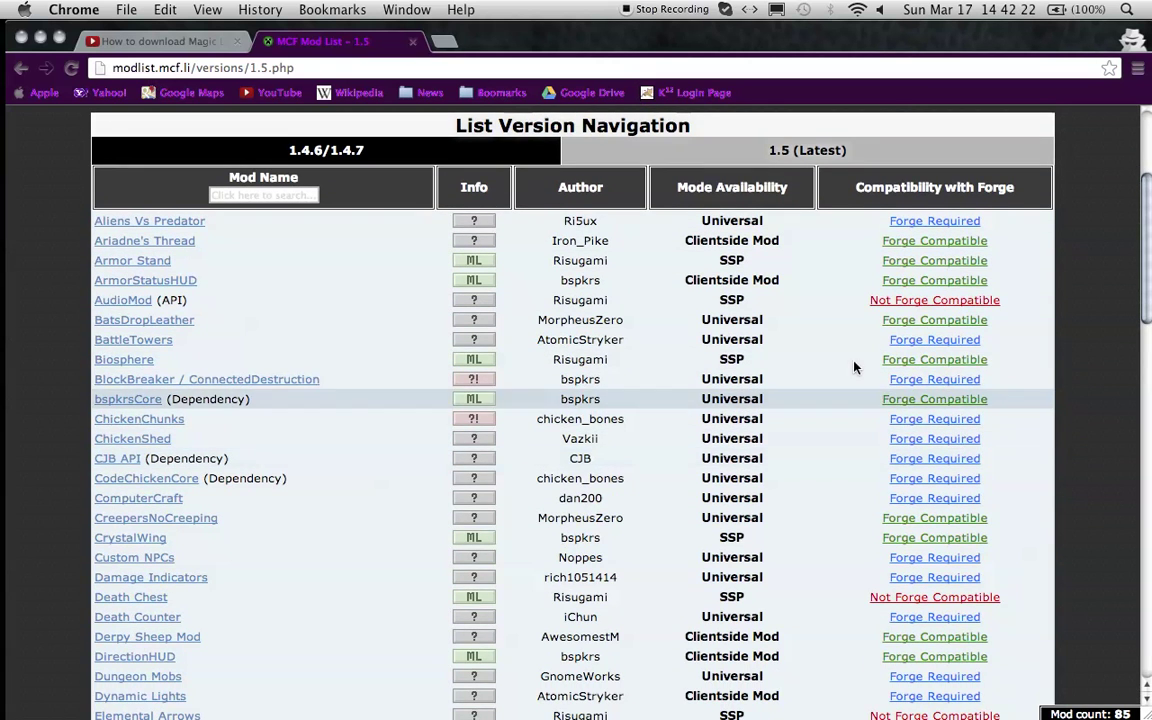
{"action": "scroll", "coordinate": [325, 485], "scroll_direction": "down", "scroll_amount": 5}
{"action": "scroll", "coordinate": [325, 480], "scroll_direction": "down", "scroll_amount": 9}
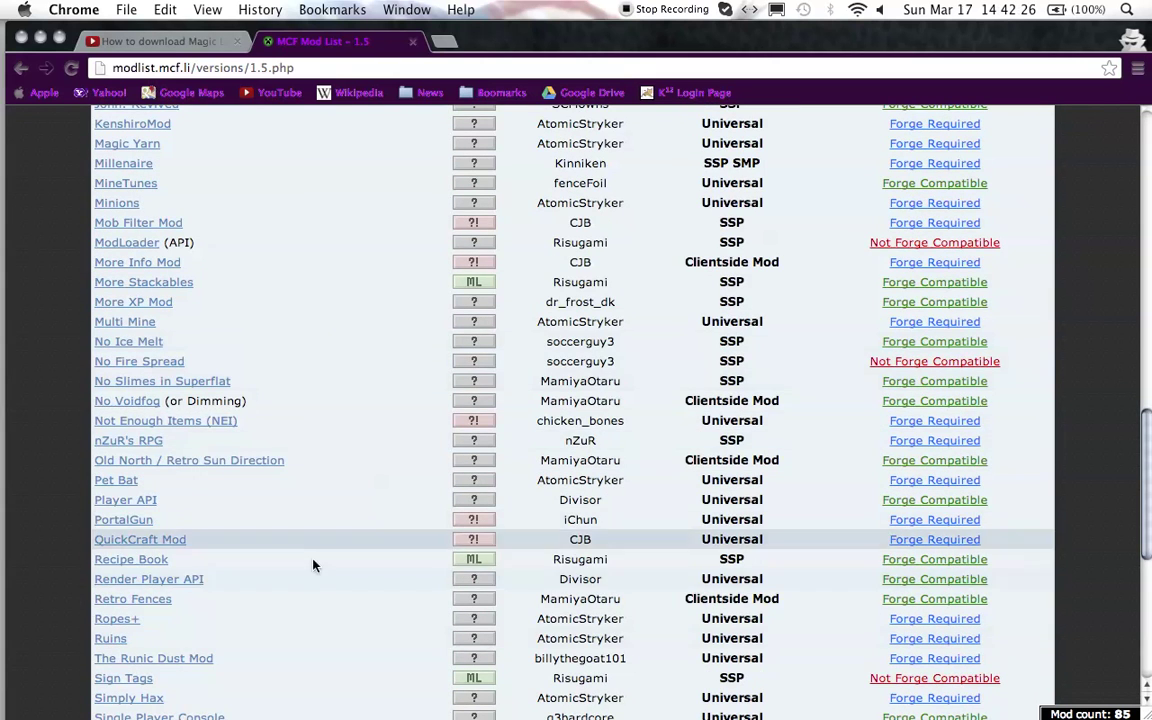
{"action": "scroll", "coordinate": [314, 566], "scroll_direction": "down", "scroll_amount": 5}
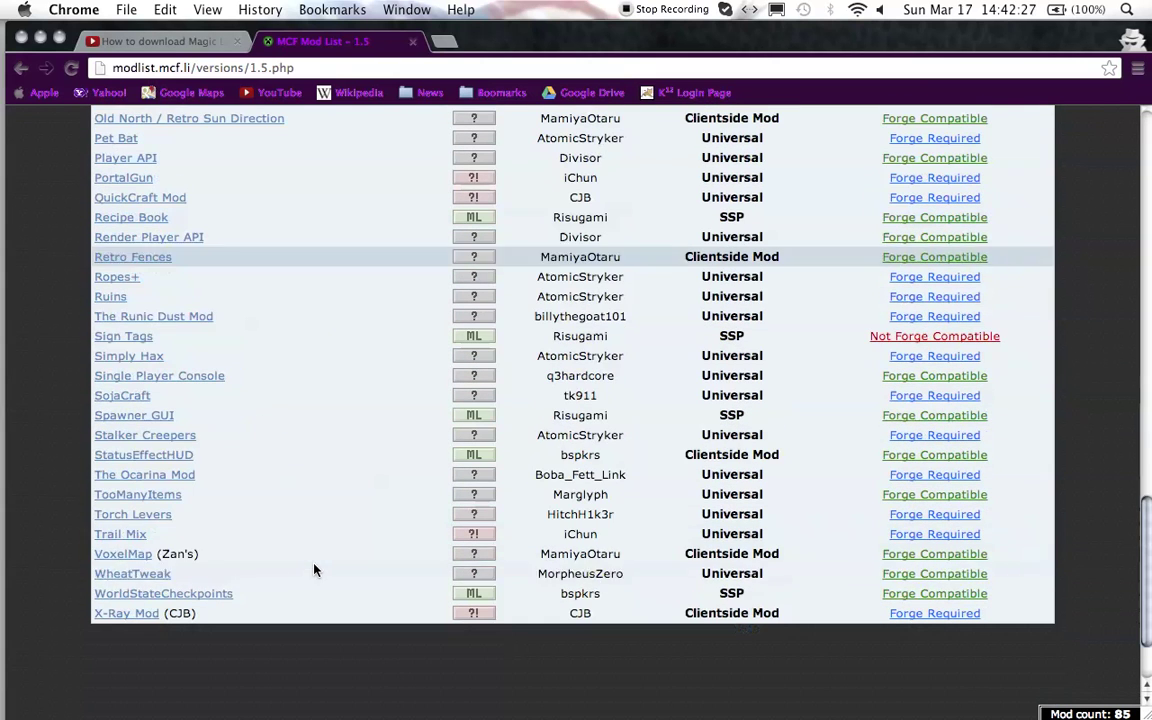
{"action": "left_click", "coordinate": [167, 494]}
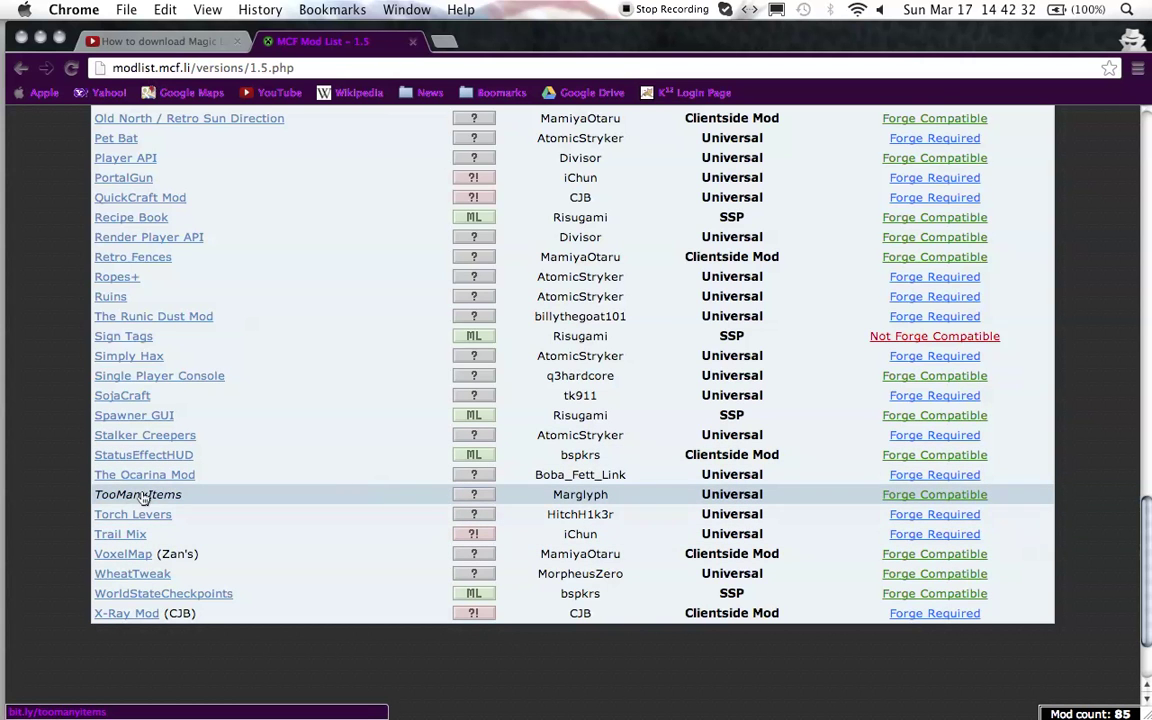
{"action": "left_click", "coordinate": [142, 496]}
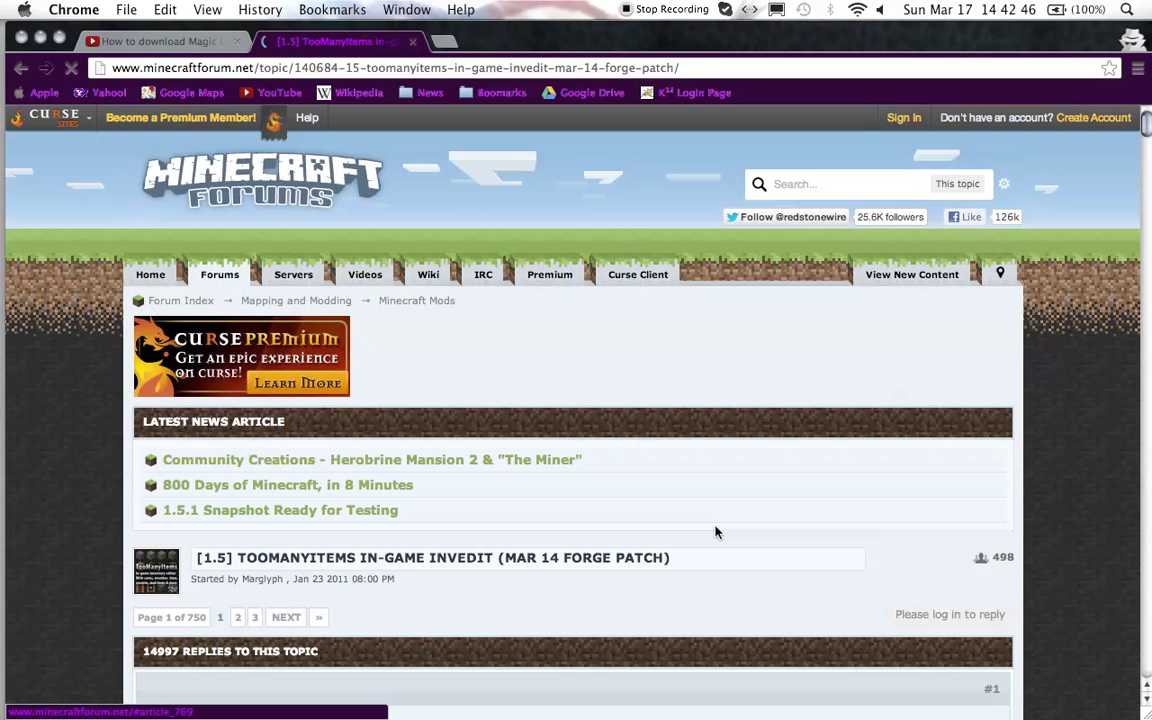
- Download TooManyItems for Minecraft 1.5 (3/14 patch) from the post's Downloads section
{"action": "scroll", "coordinate": [825, 362], "scroll_direction": "down", "scroll_amount": 5}
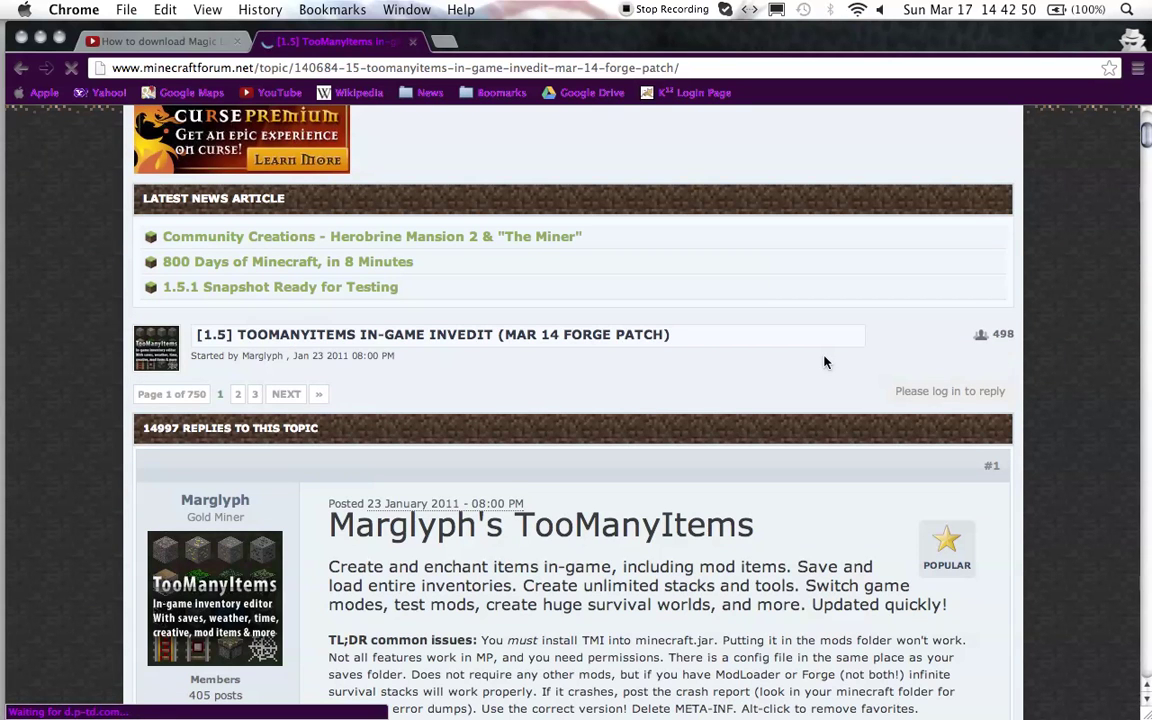
{"action": "scroll", "coordinate": [703, 537], "scroll_direction": "down", "scroll_amount": 5}
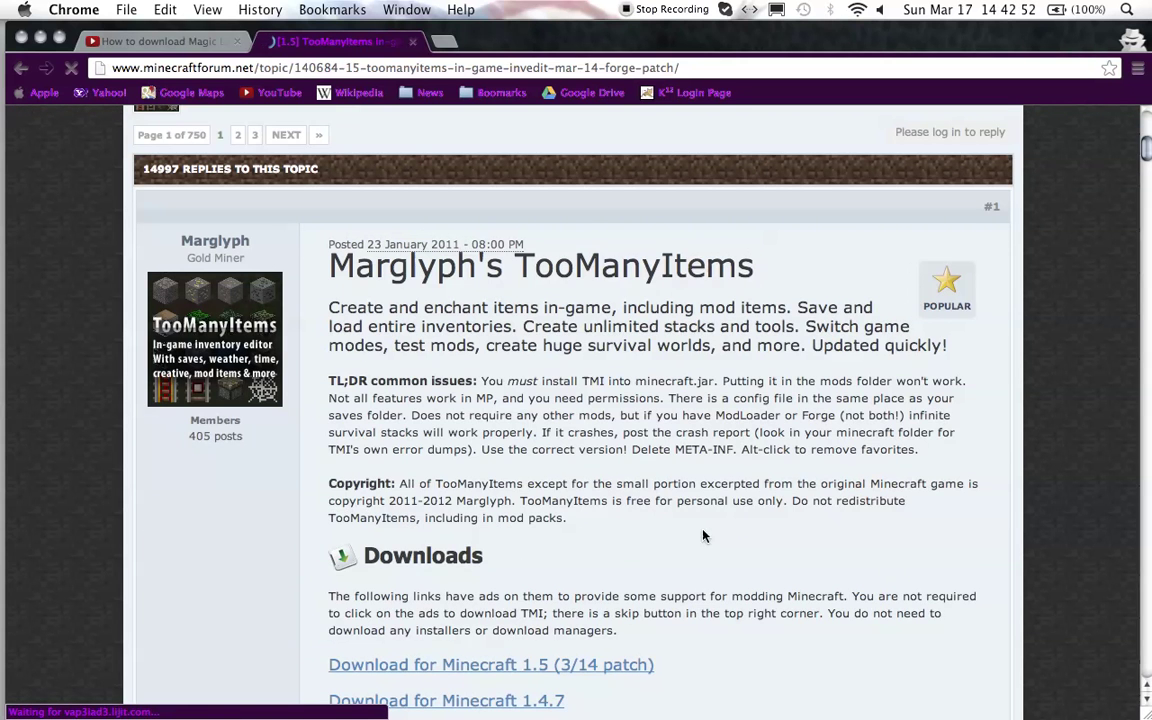
{"action": "scroll", "coordinate": [560, 520], "scroll_direction": "down", "scroll_amount": 1}
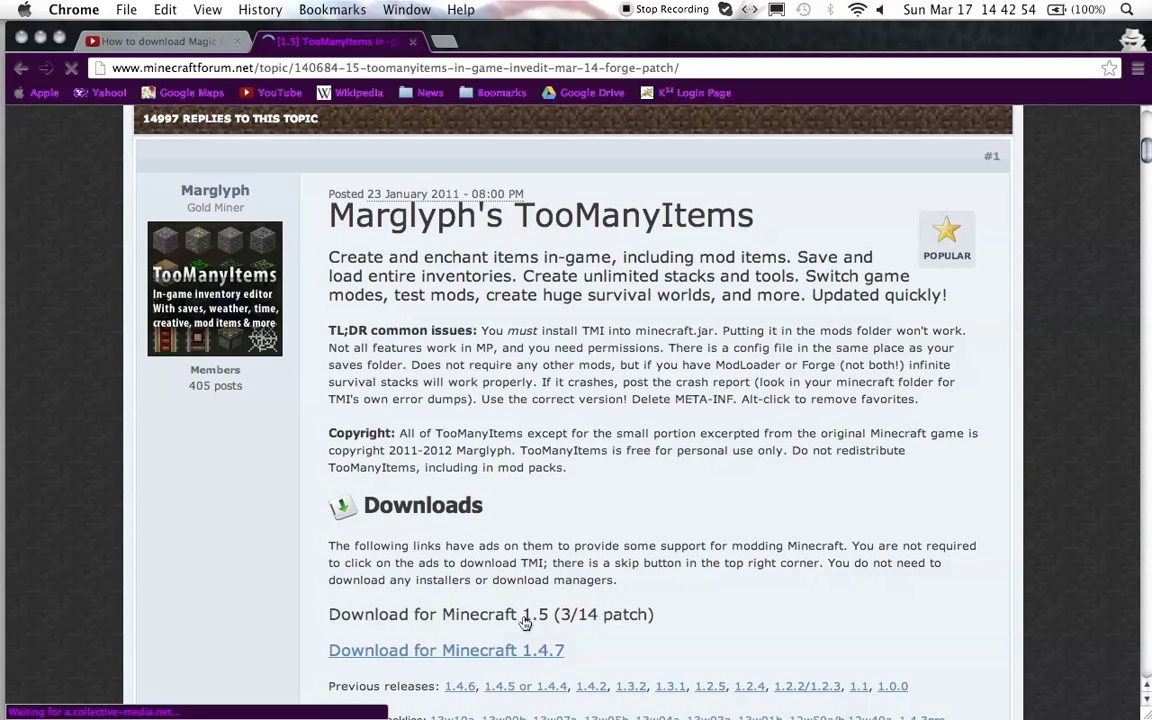
{"action": "left_click", "coordinate": [525, 622]}
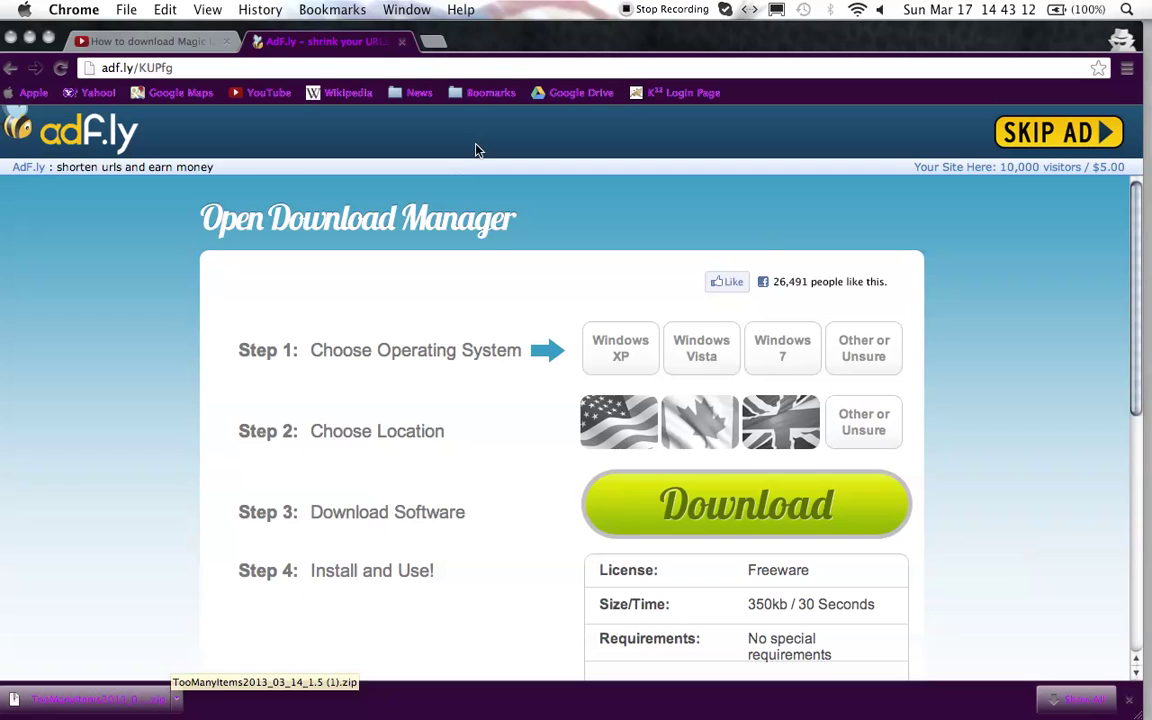
- Close the adf.ly ad tab and minimize Chrome to reveal the desktop
{"action": "left_click_drag", "start_coordinate": [535, 40], "coordinate": [590, 40]}
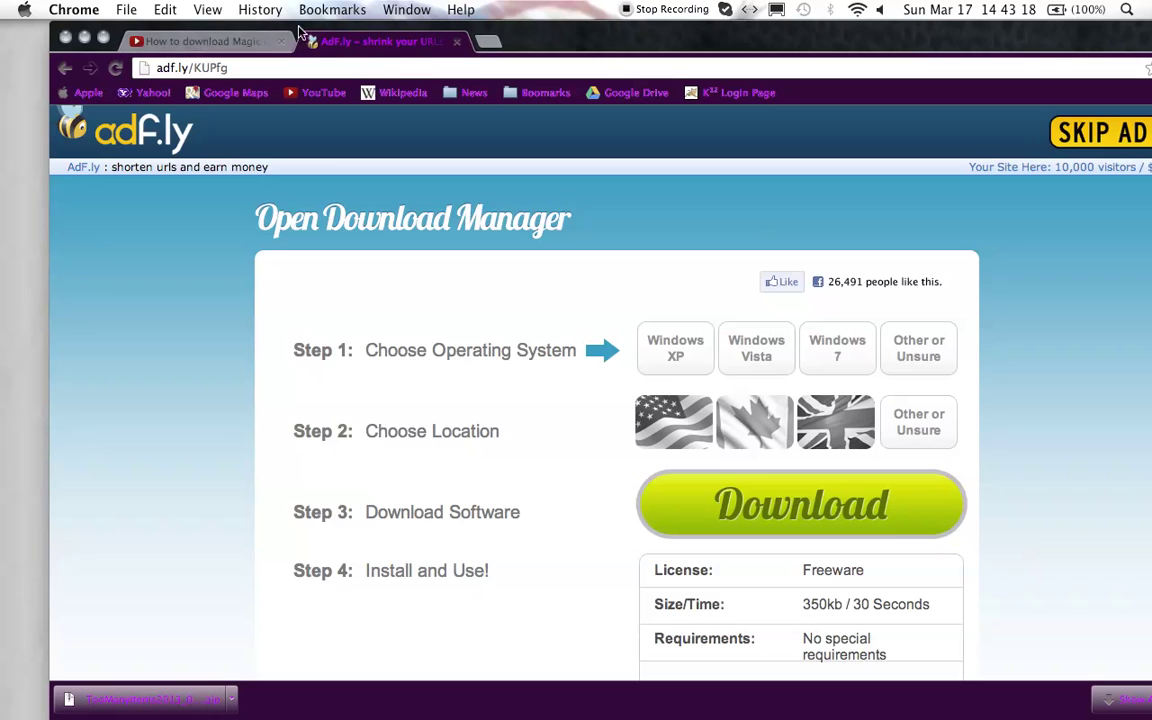
{"action": "left_click", "coordinate": [457, 42]}
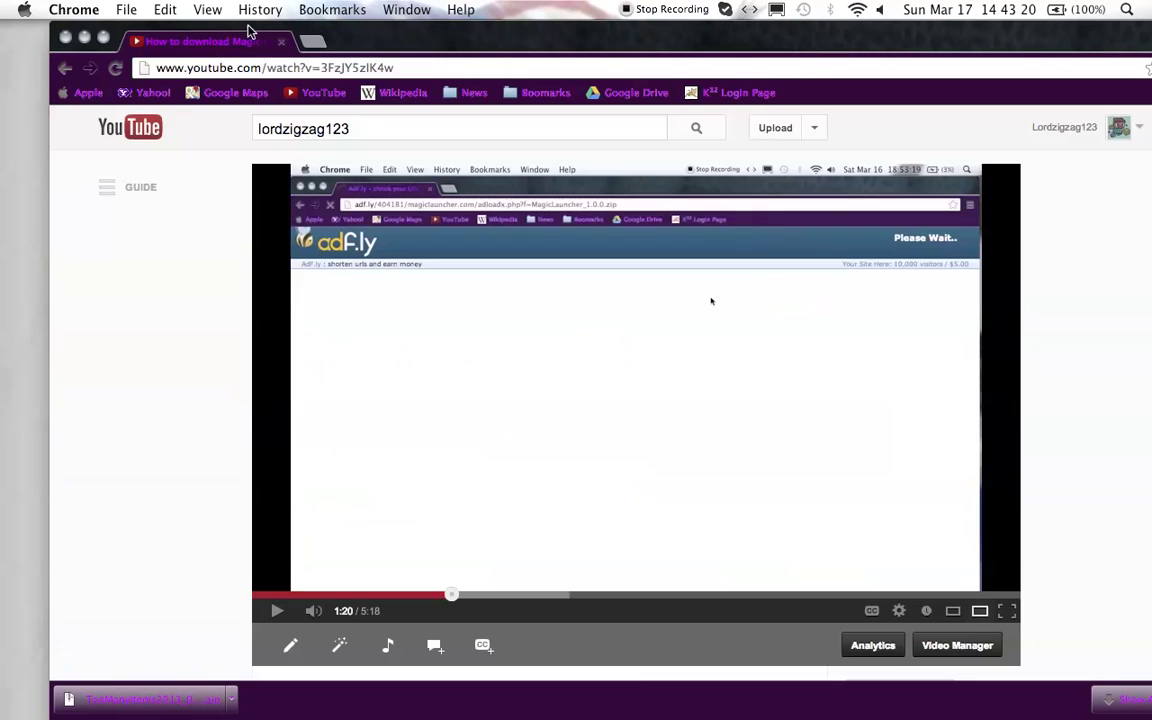
{"action": "left_click", "coordinate": [85, 38]}
{"action": "mouse_move", "coordinate": [1148, 365]}
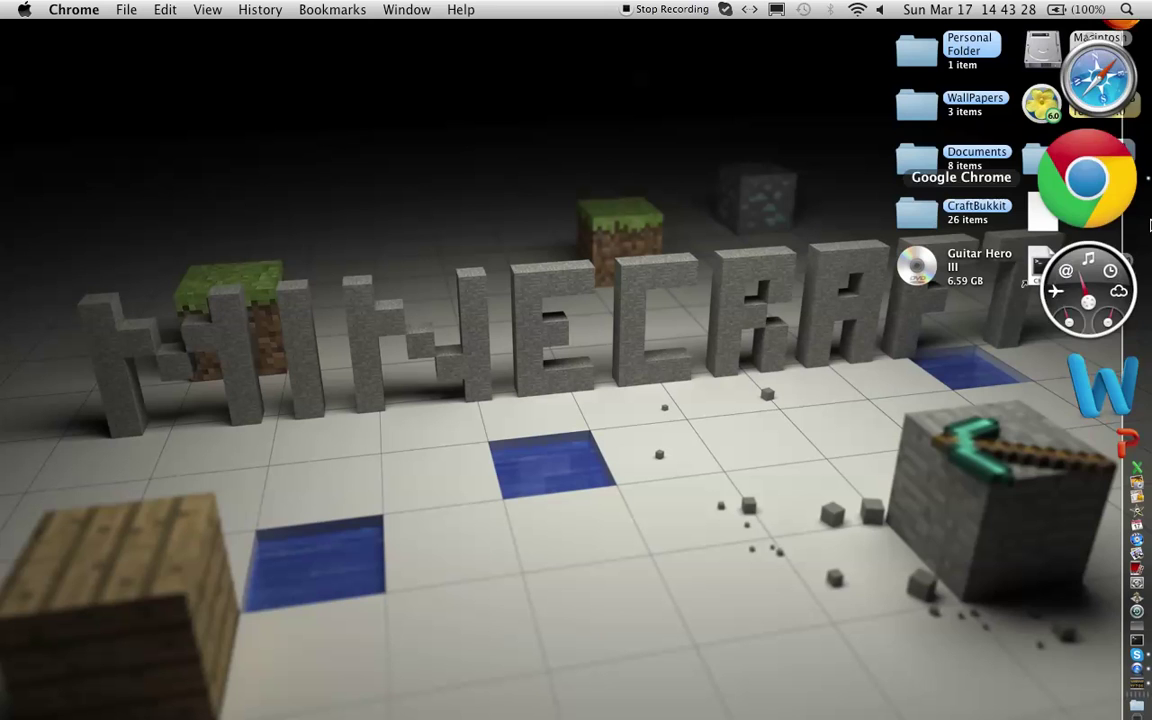
- Launch MagicLauncher through a Spotlight search for 'magic'
{"action": "left_click", "coordinate": [1124, 12]}
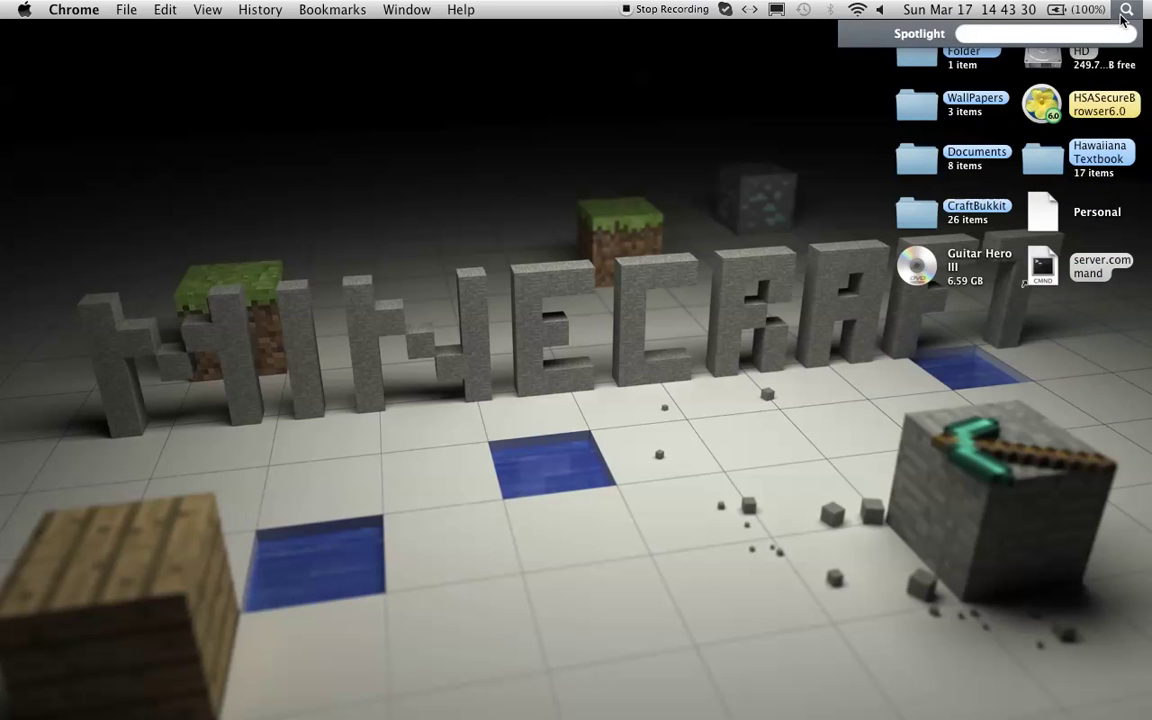
{"action": "type", "text": "magic"}
{"action": "key", "text": "Return"}
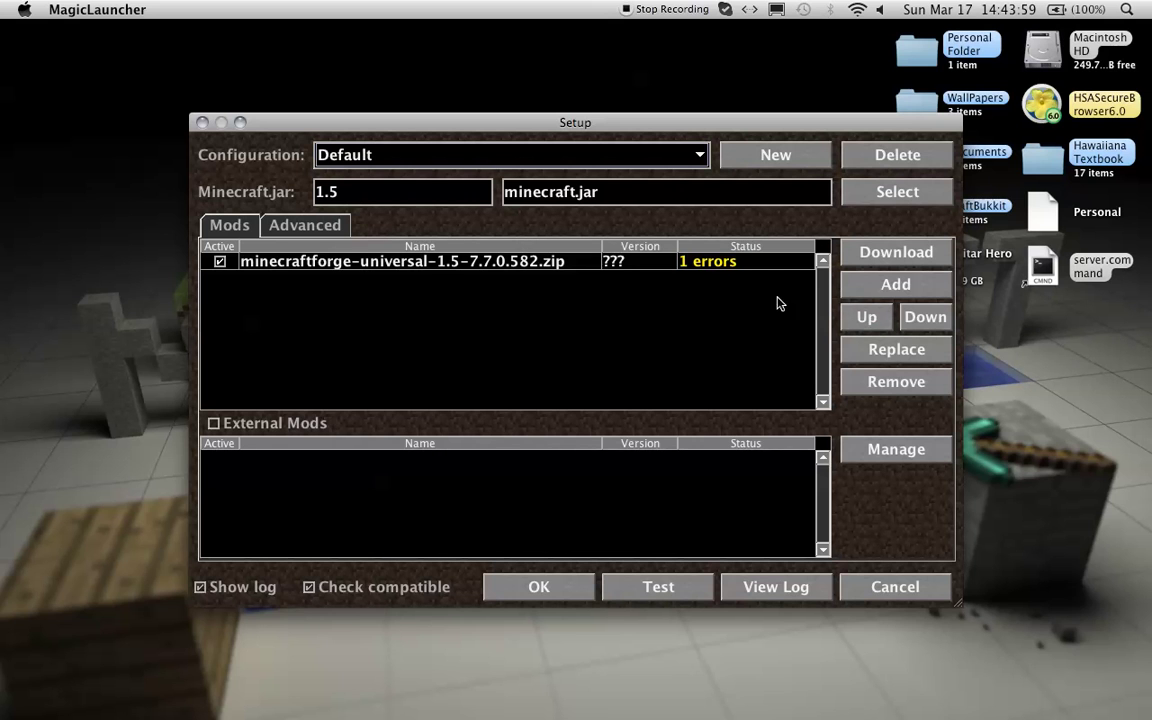
- Add TooManyItems2013_03_14_1.5.zip to the Default configuration's mods list
{"action": "left_click", "coordinate": [889, 299]}
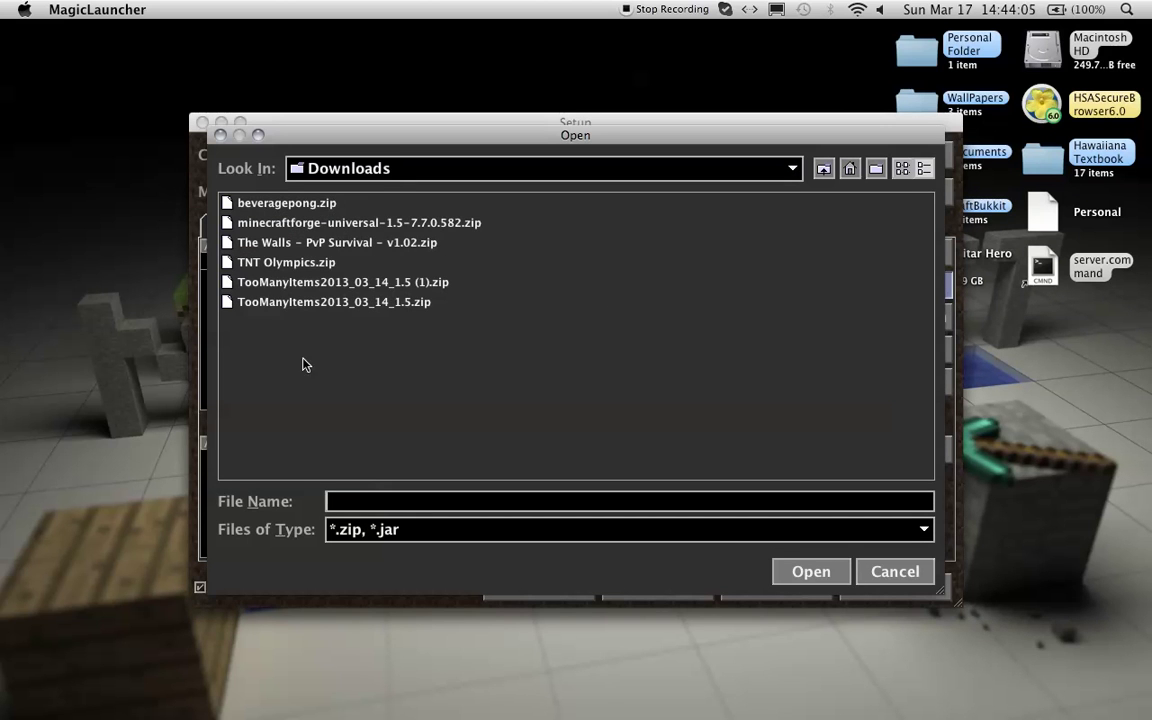
{"action": "left_click", "coordinate": [296, 303]}
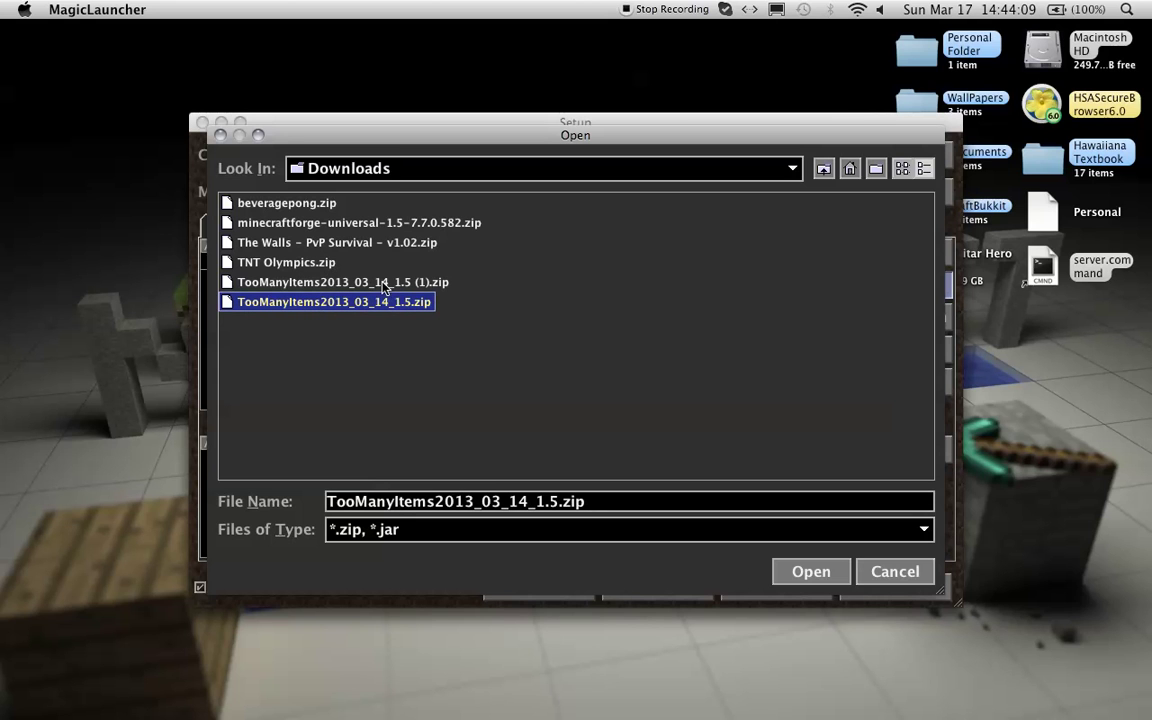
{"action": "left_click", "coordinate": [810, 571]}
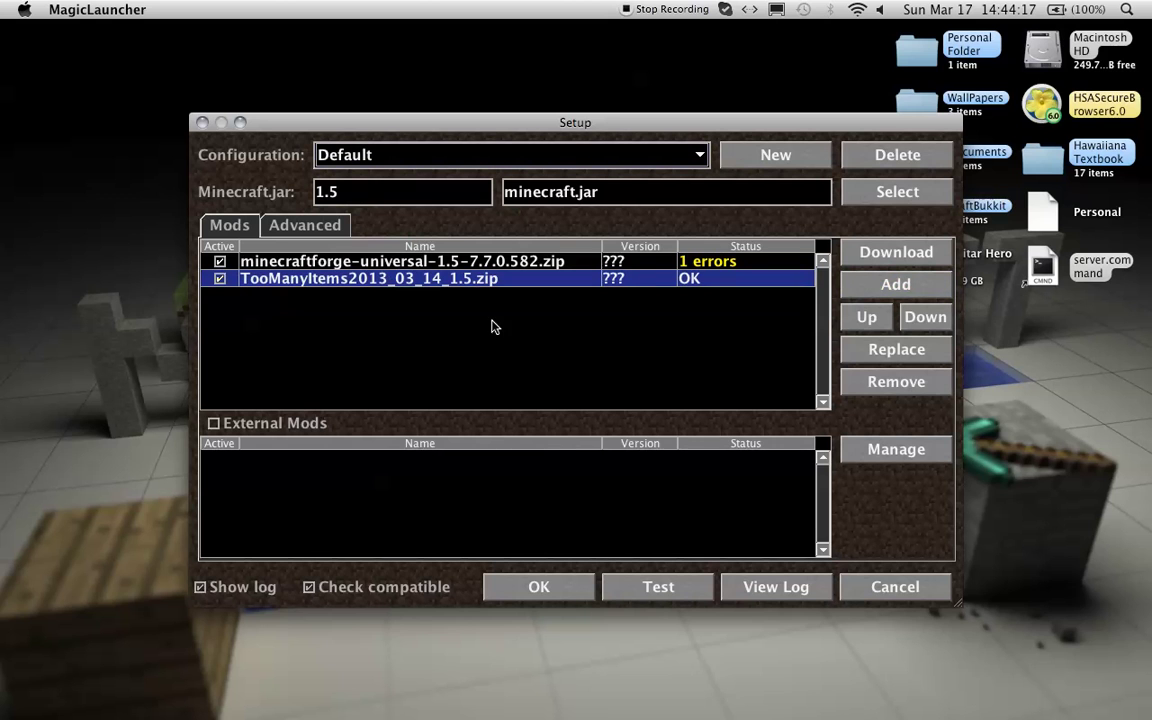
- Compare the minecraftforge and TooManyItems entries to confirm TooManyItems shows status OK
{"action": "left_click", "coordinate": [697, 261]}
{"action": "left_click", "coordinate": [690, 279]}
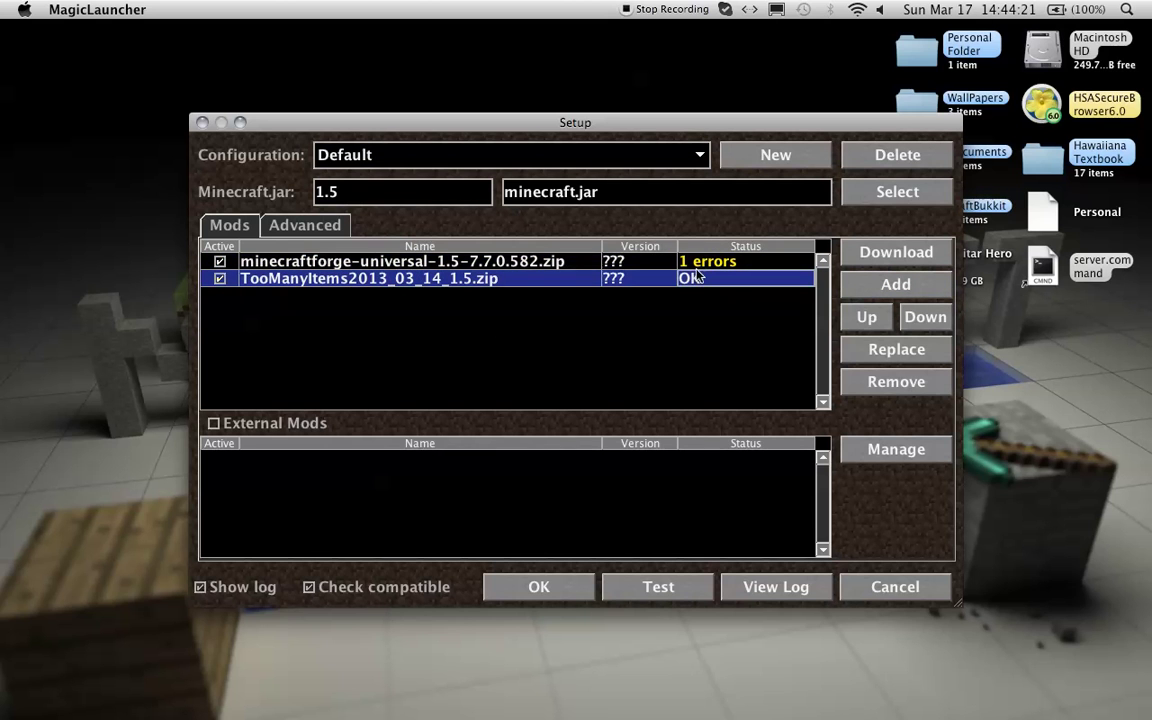
{"action": "left_click", "coordinate": [690, 262]}
{"action": "left_click", "coordinate": [689, 279]}
{"action": "left_click", "coordinate": [662, 264]}
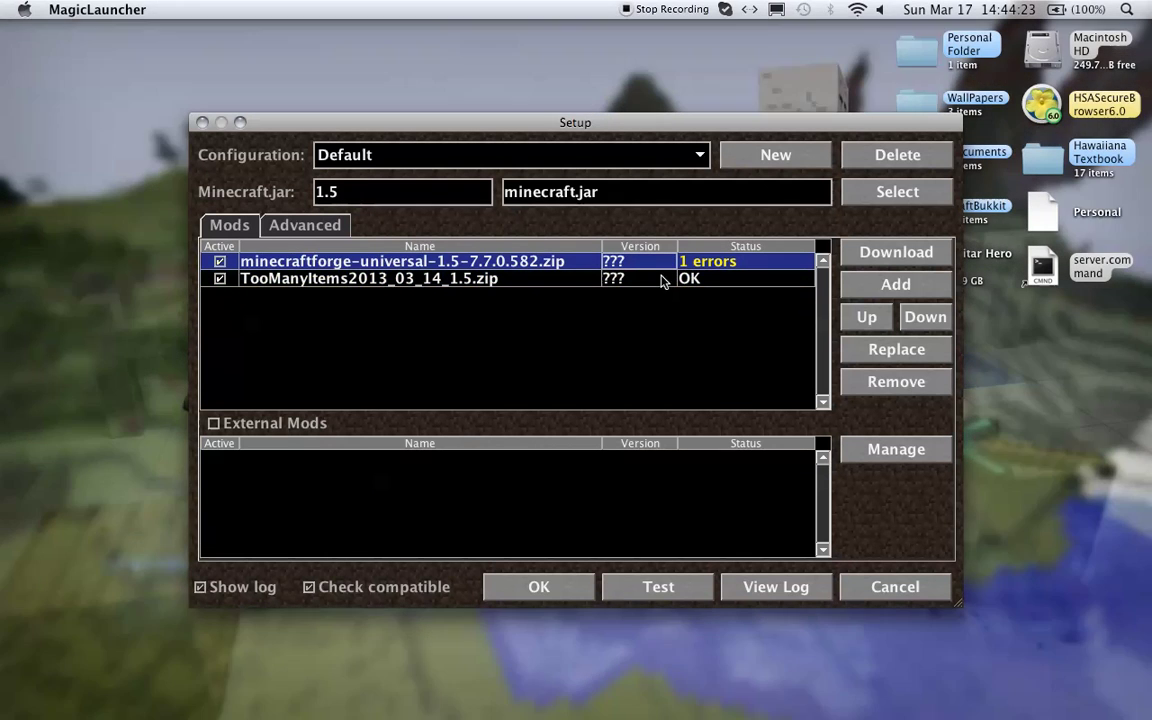
- Save the mod setup, then log in with the account username and password
{"action": "left_click", "coordinate": [555, 586]}
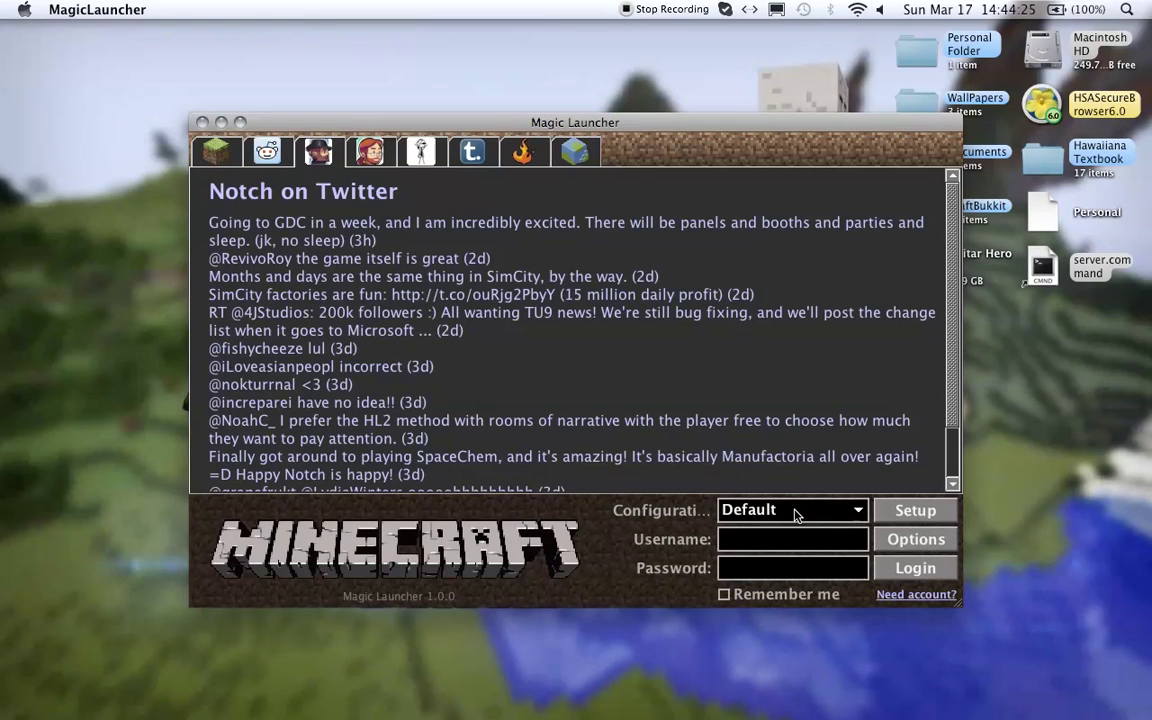
{"action": "left_click", "coordinate": [812, 531]}
{"action": "type", "text": "Gaz121"}
{"action": "key", "text": "Tab"}
{"action": "type", "text": "•••••••••••"}
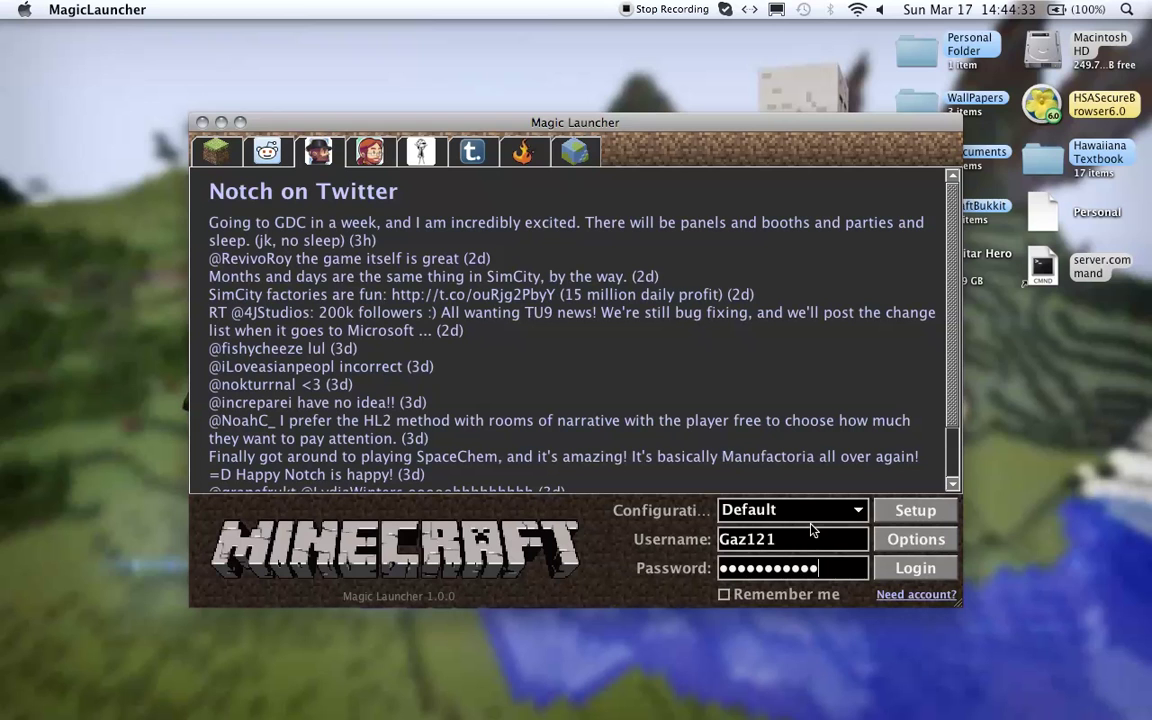
{"action": "key", "text": "Return"}
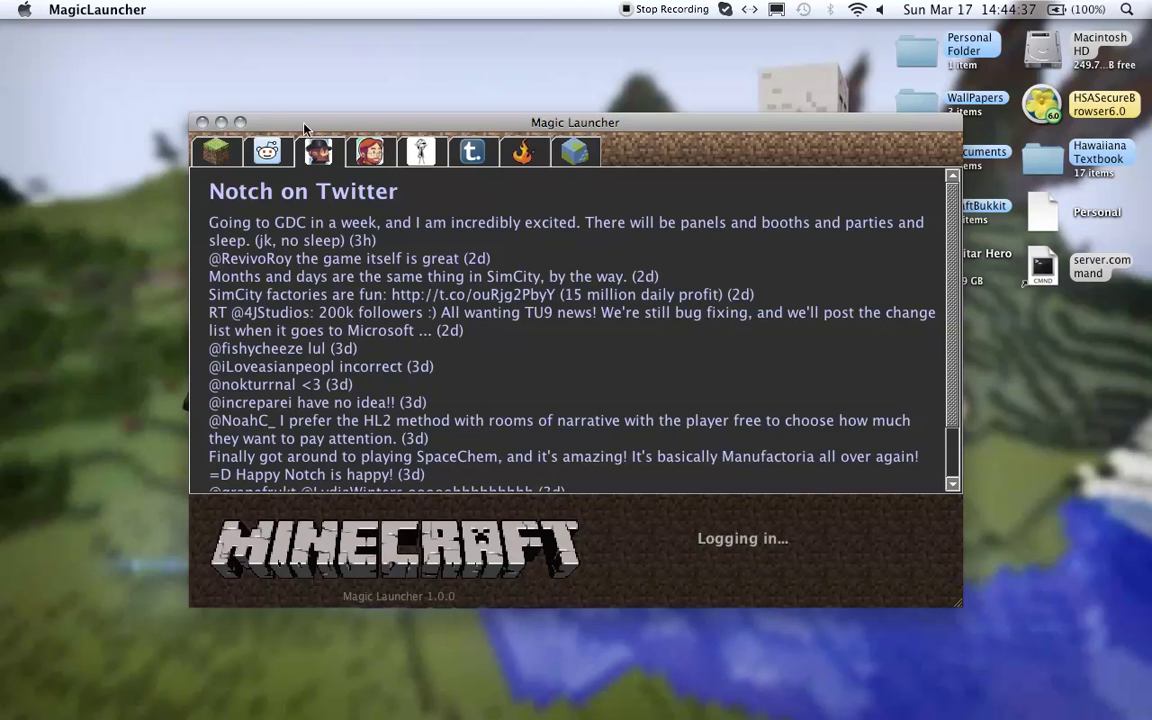
- Nudge the launcher and Minecraft windows into place while the game loads to the Mojang screen
{"action": "left_click_drag", "start_coordinate": [304, 123], "coordinate": [308, 100]}
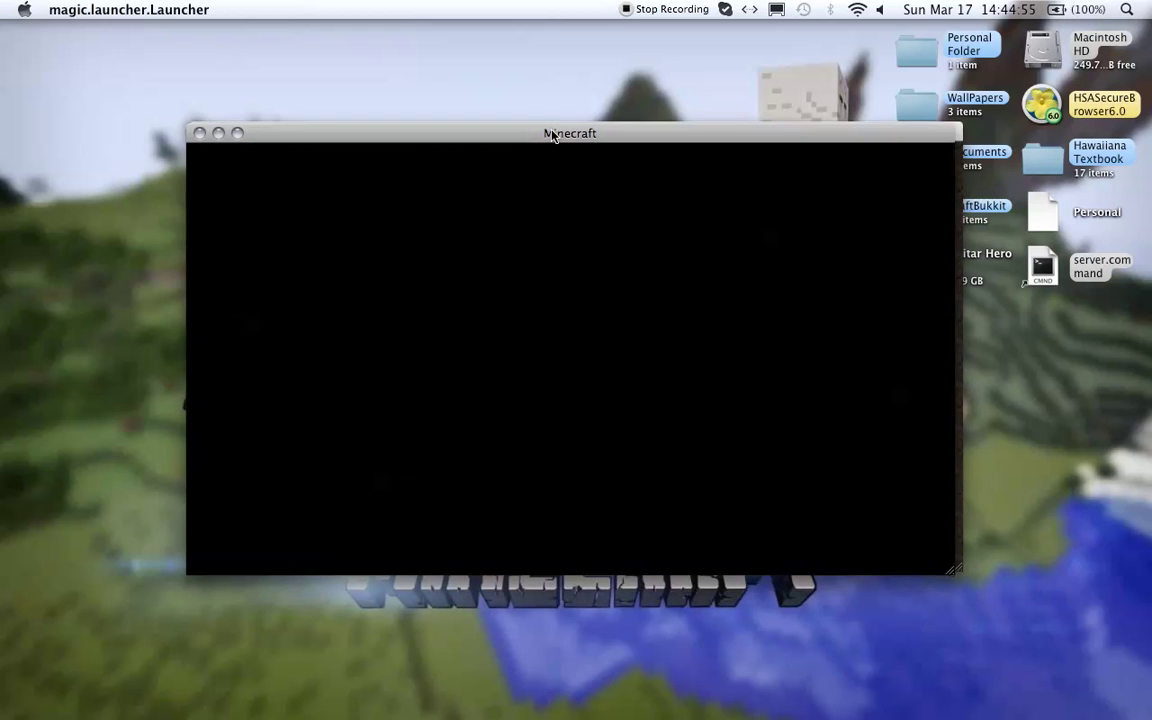
{"action": "left_click_drag", "start_coordinate": [555, 135], "coordinate": [562, 130]}
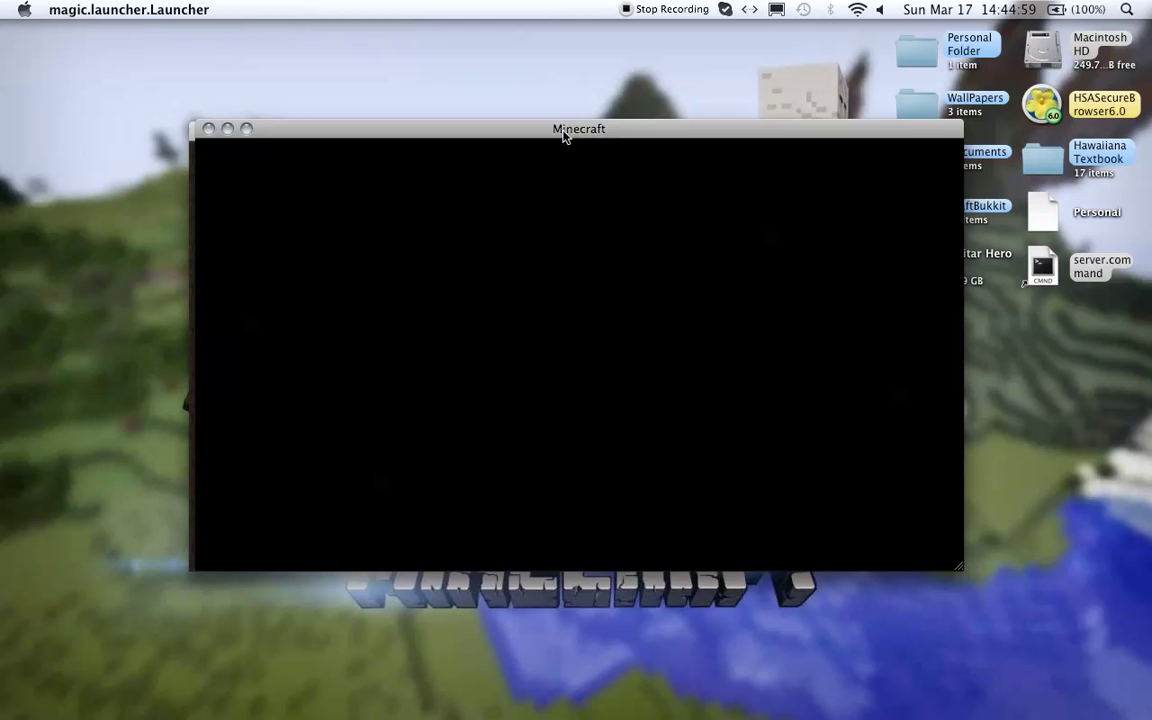
{"action": "left_click_drag", "start_coordinate": [563, 135], "coordinate": [554, 138]}
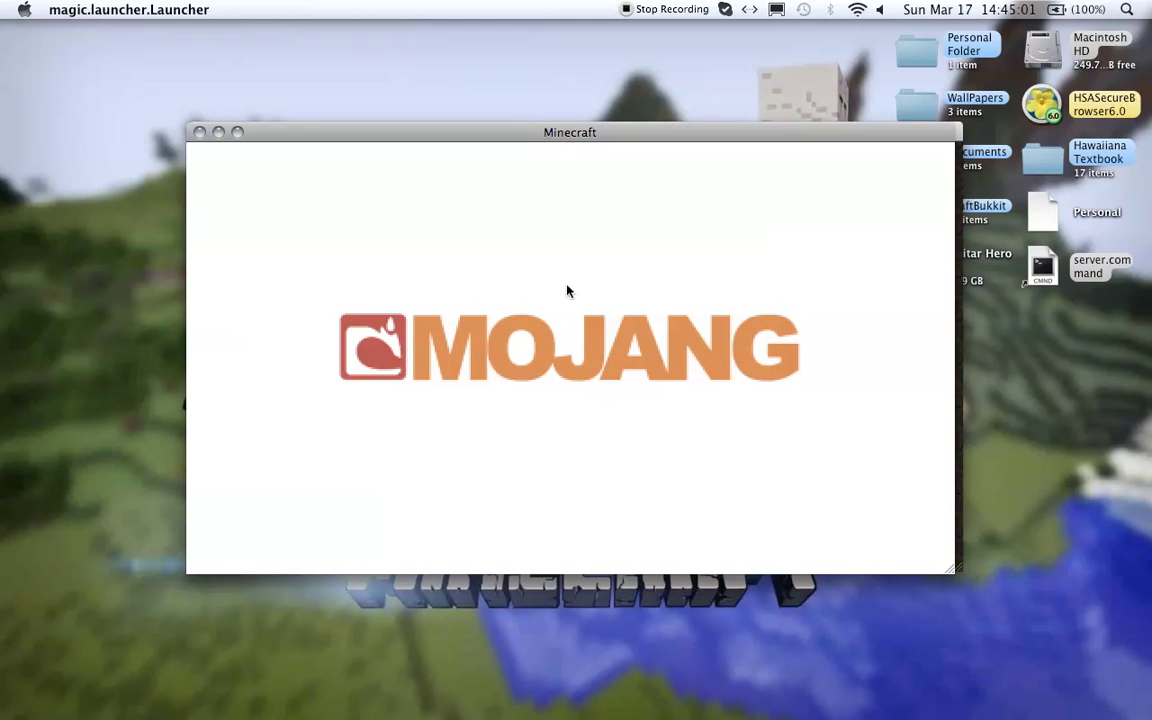